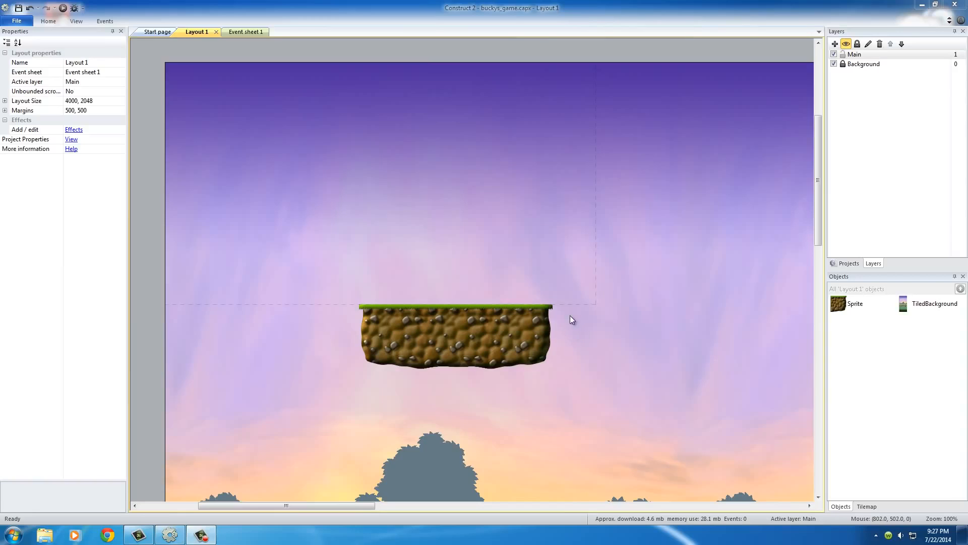
# Insert a new Sprite object on the Main layer, placed above the grass platform
pyautogui.doubleClick(451, 204)
pyautogui.click(515, 295)
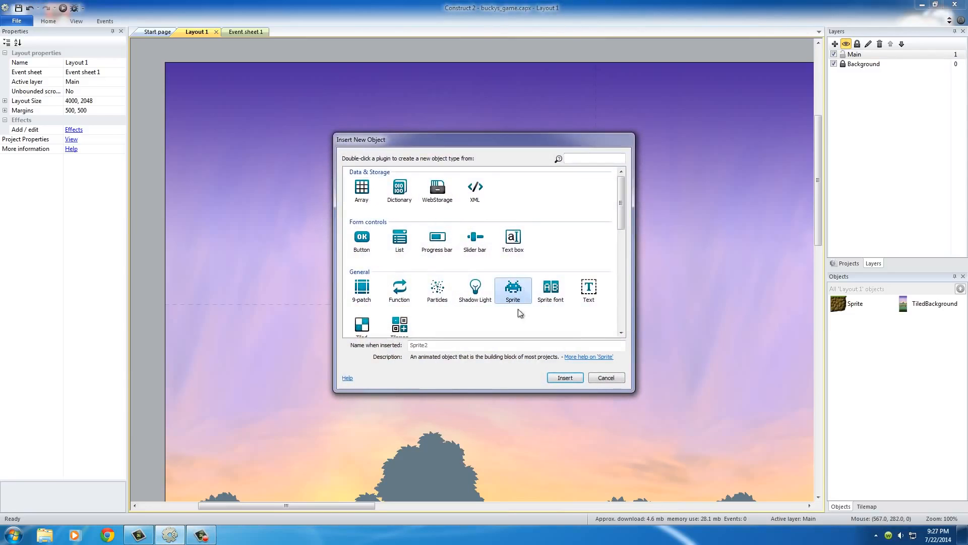
pyautogui.click(565, 378)
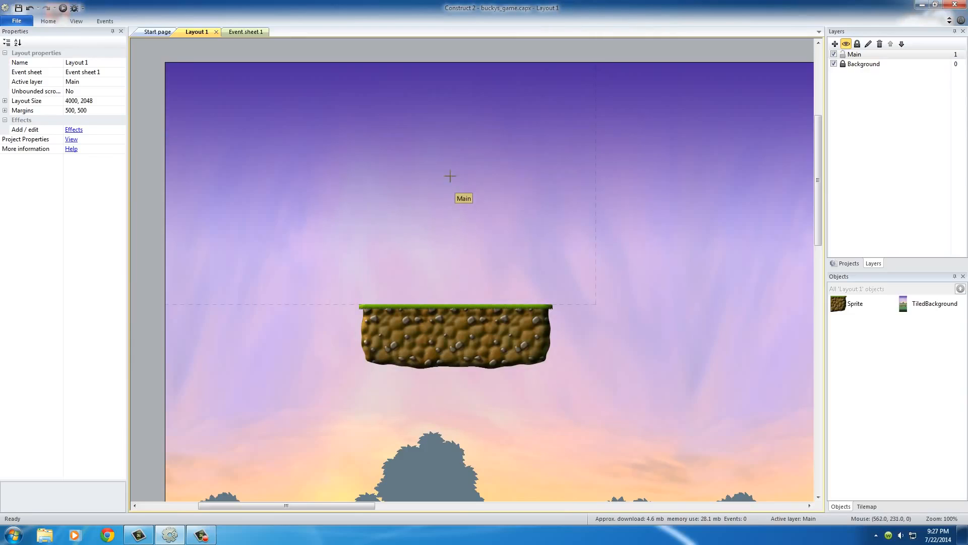
pyautogui.click(450, 178)
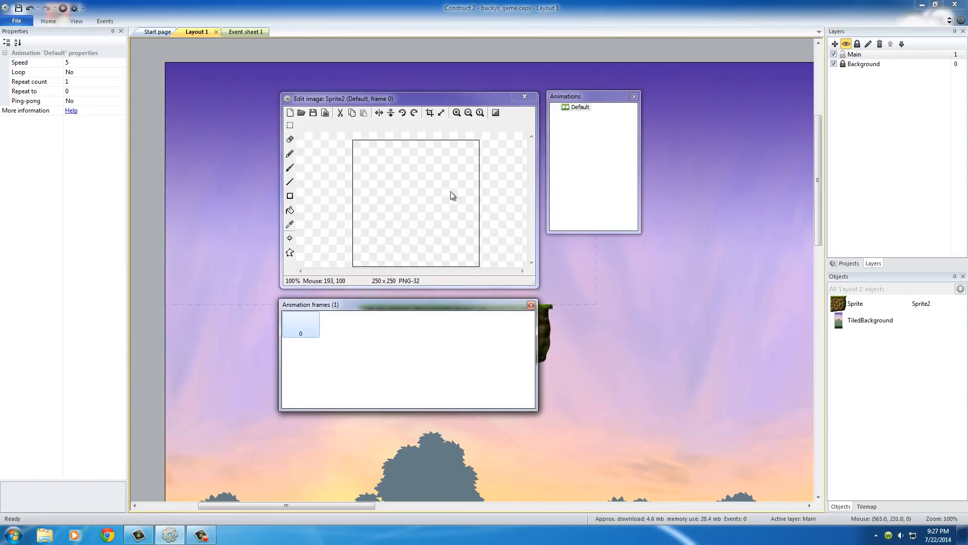
# Start a sprite strip import for the Default animation and browse to the Idle folder of the Jungle Platformer player sprites
pyautogui.rightClick(410, 385)
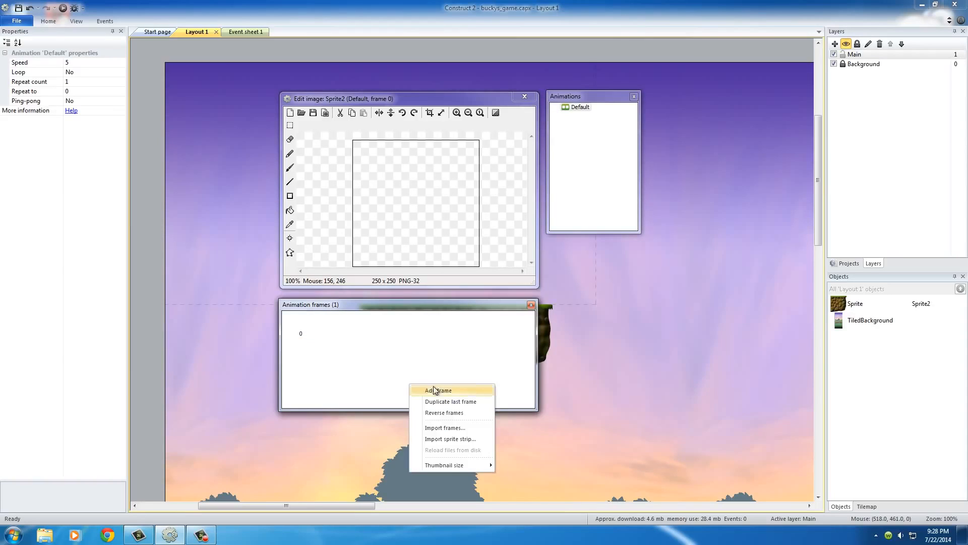
pyautogui.click(452, 440)
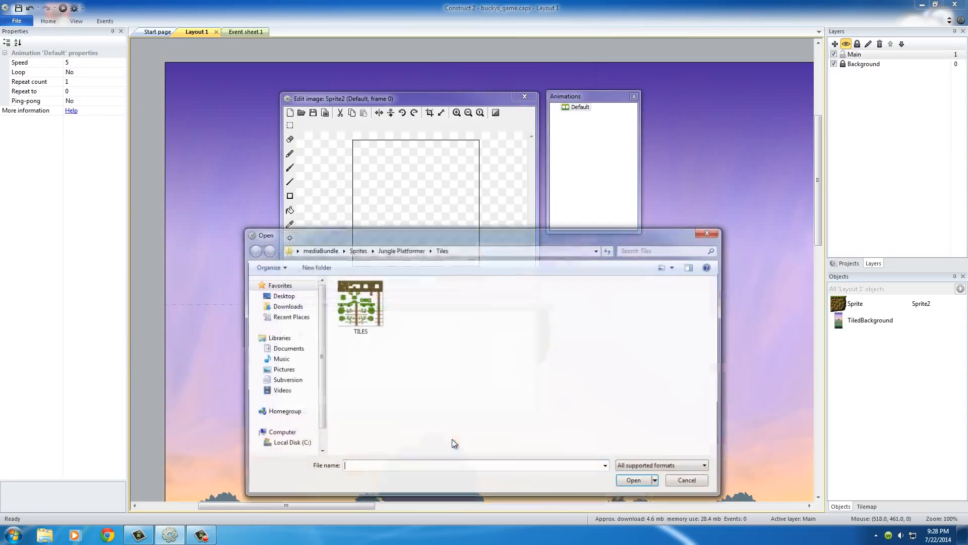
pyautogui.click(355, 251)
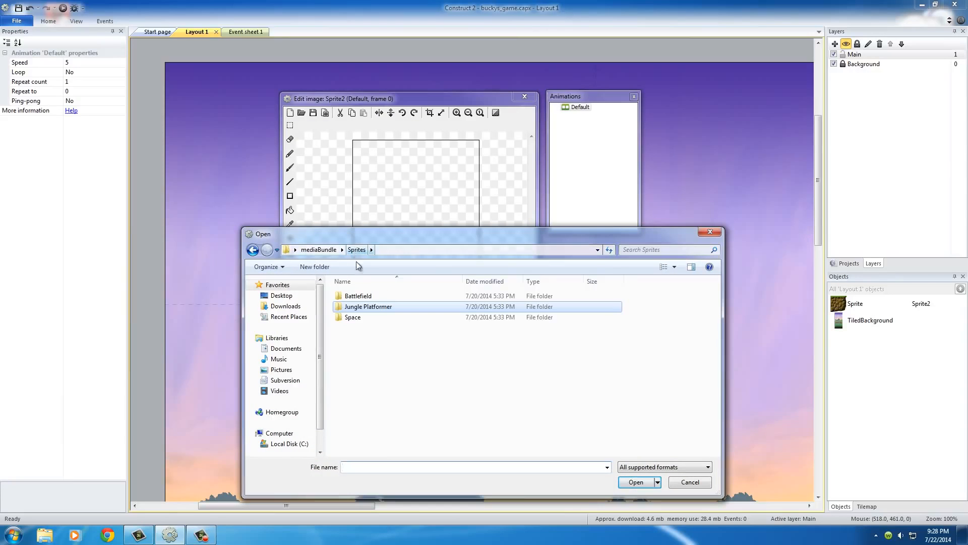
pyautogui.doubleClick(344, 307)
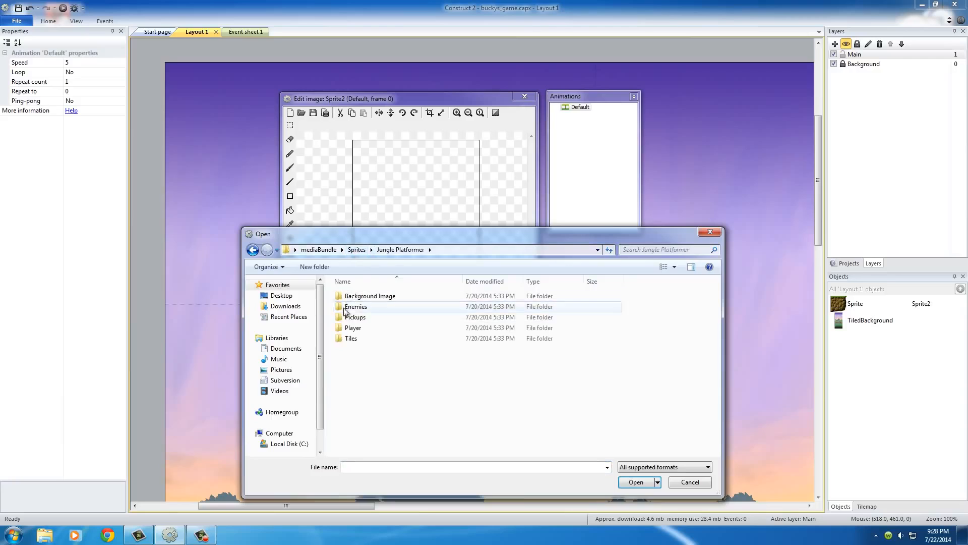
pyautogui.click(322, 249)
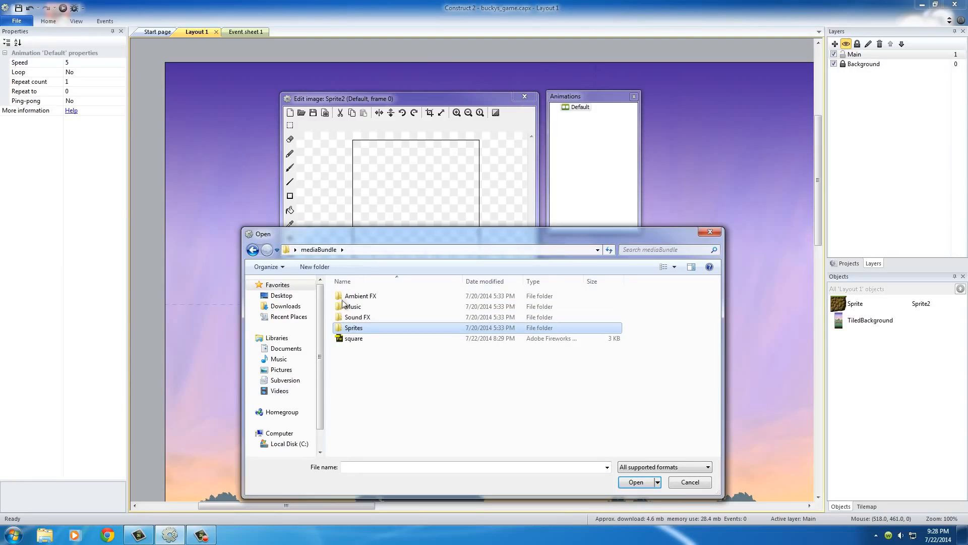
pyautogui.doubleClick(340, 328)
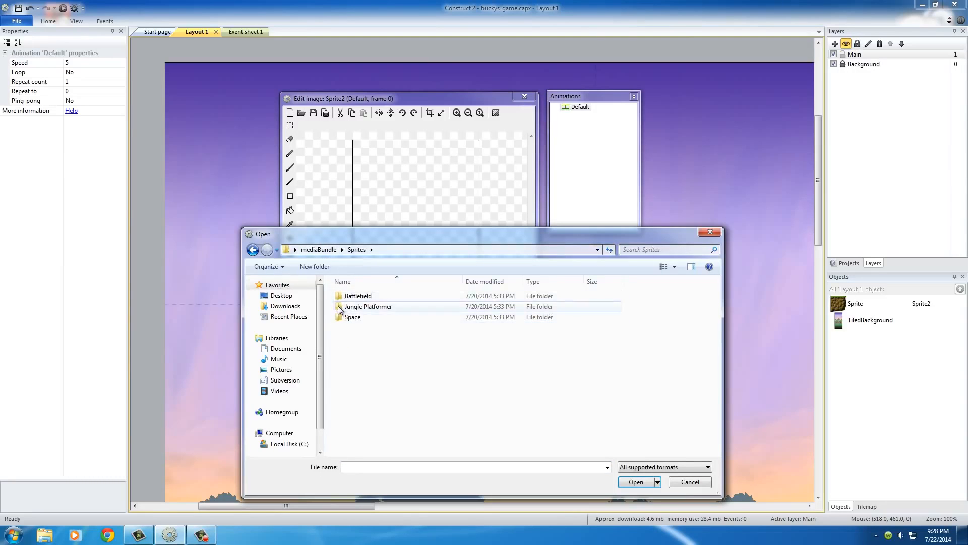
pyautogui.doubleClick(341, 307)
pyautogui.doubleClick(341, 329)
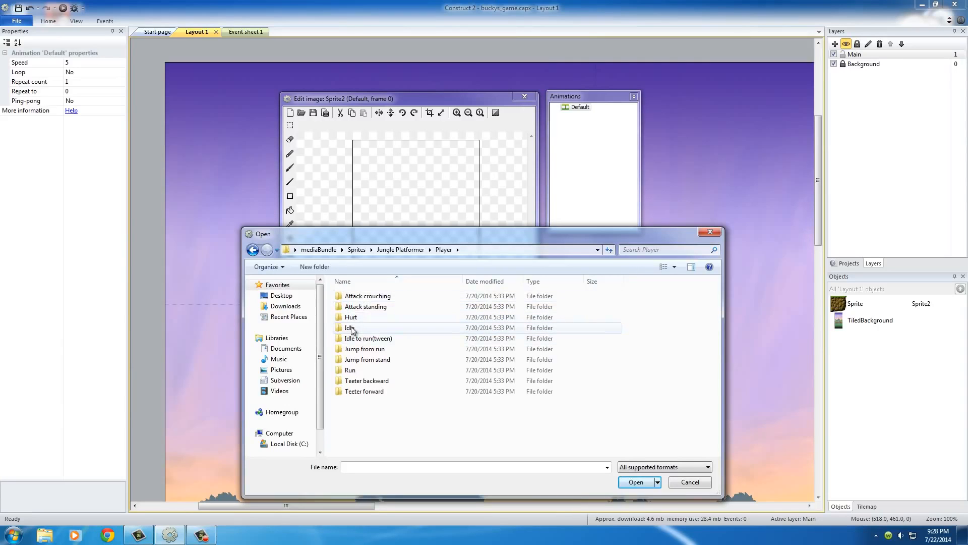
pyautogui.click(351, 371)
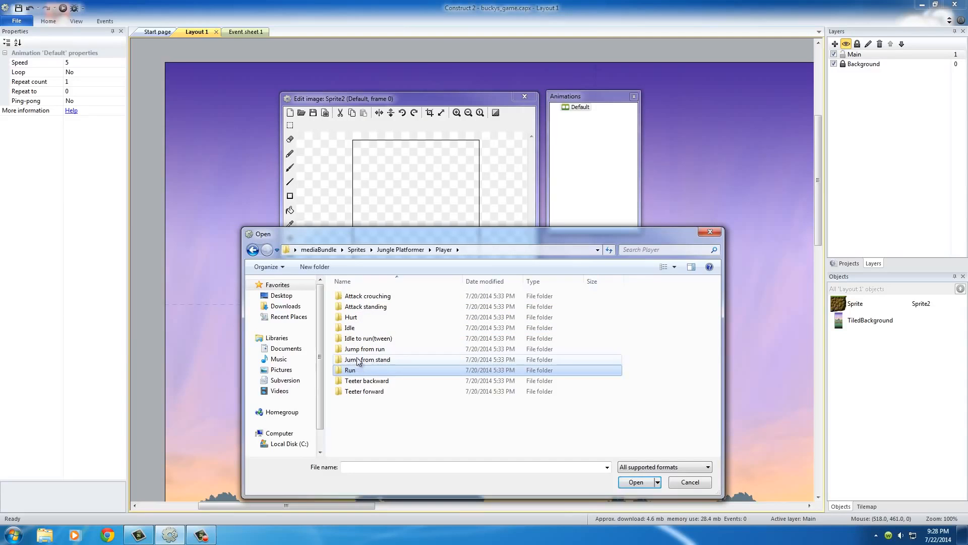
pyautogui.click(359, 359)
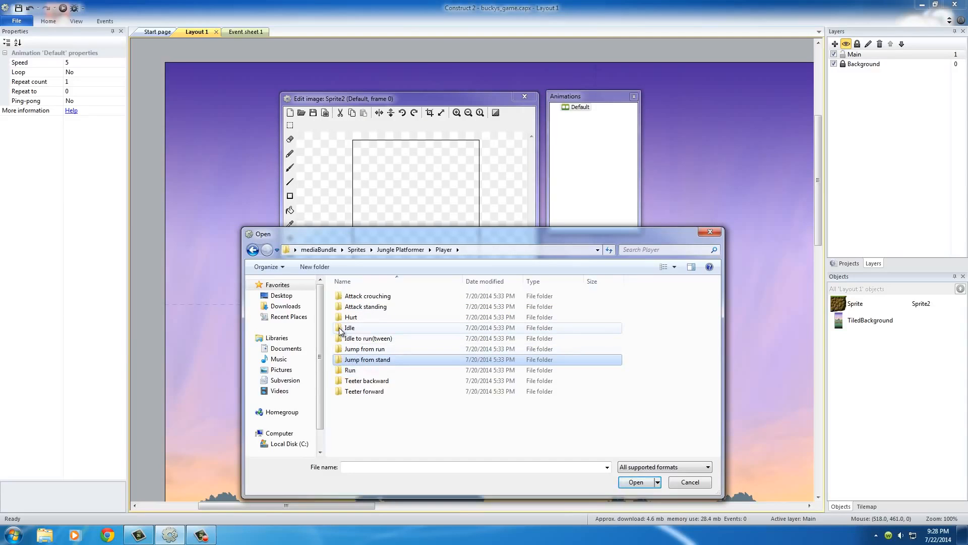
pyautogui.click(340, 330)
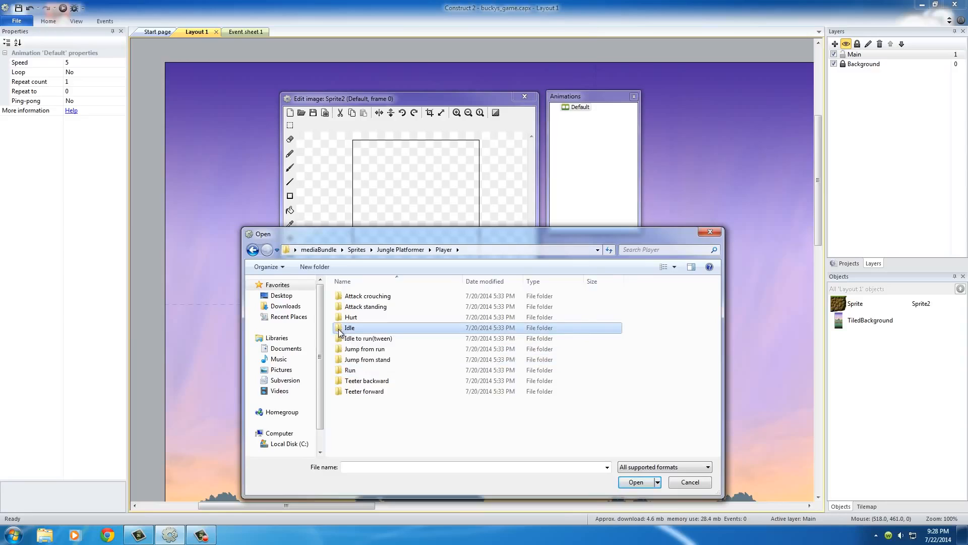
pyautogui.doubleClick(339, 328)
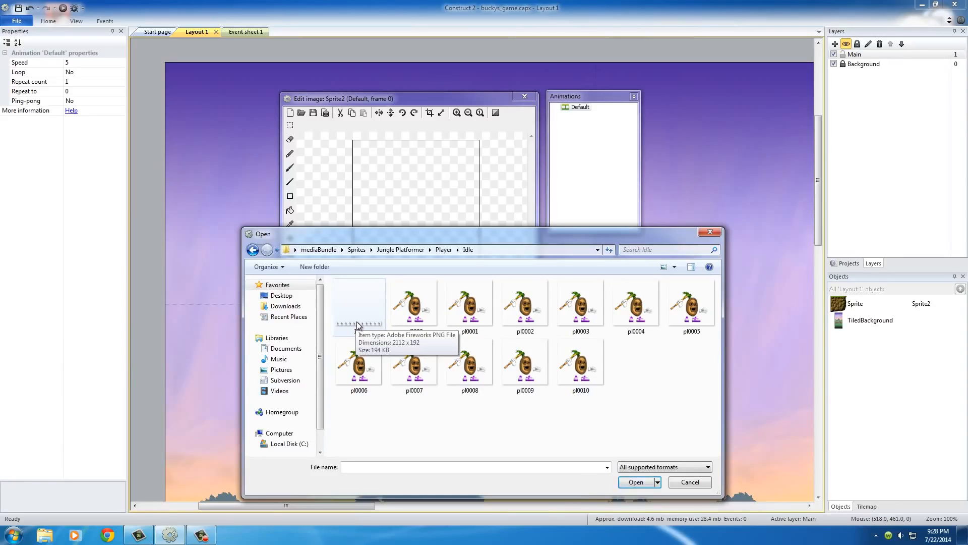
# Preview the Idle sprite sheet image to examine how its character frames are laid out
pyautogui.click(353, 299)
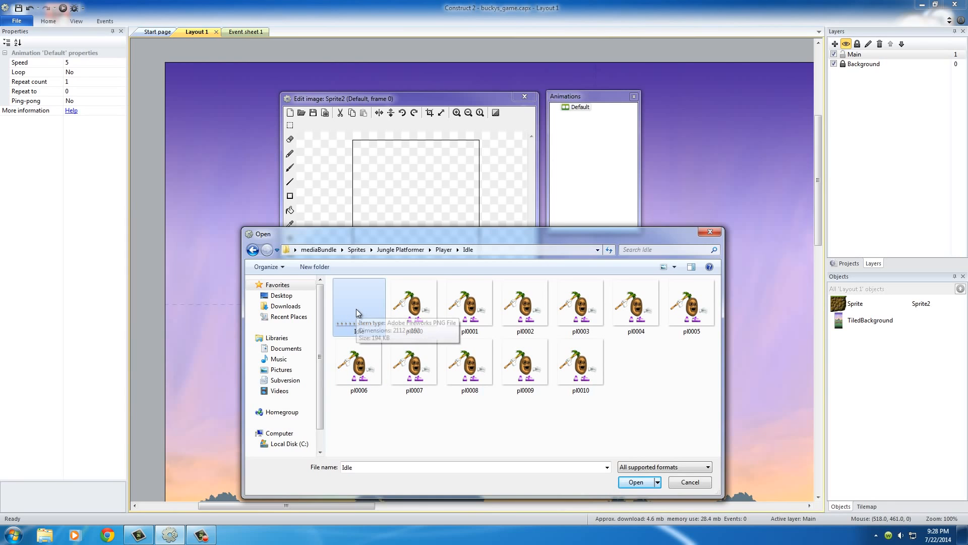
pyautogui.rightClick(356, 308)
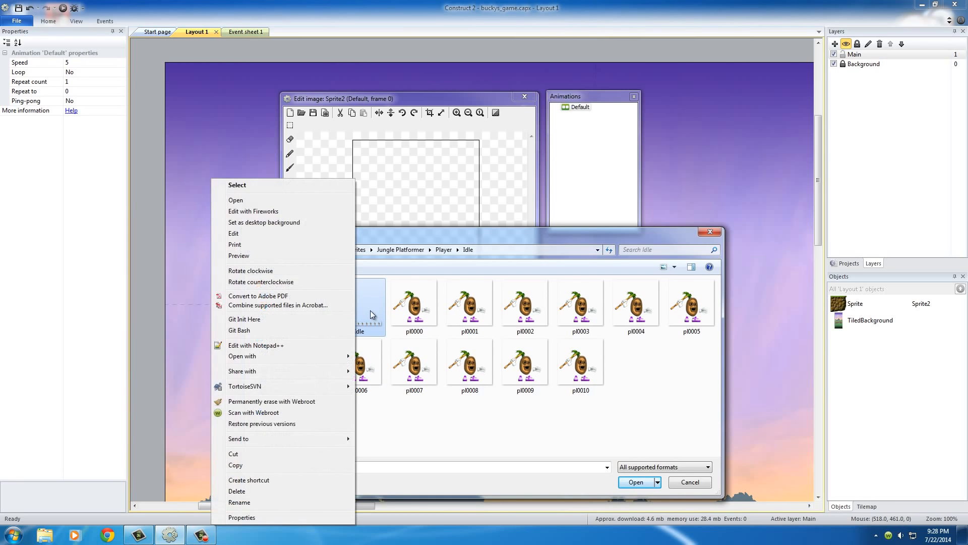
pyautogui.click(292, 256)
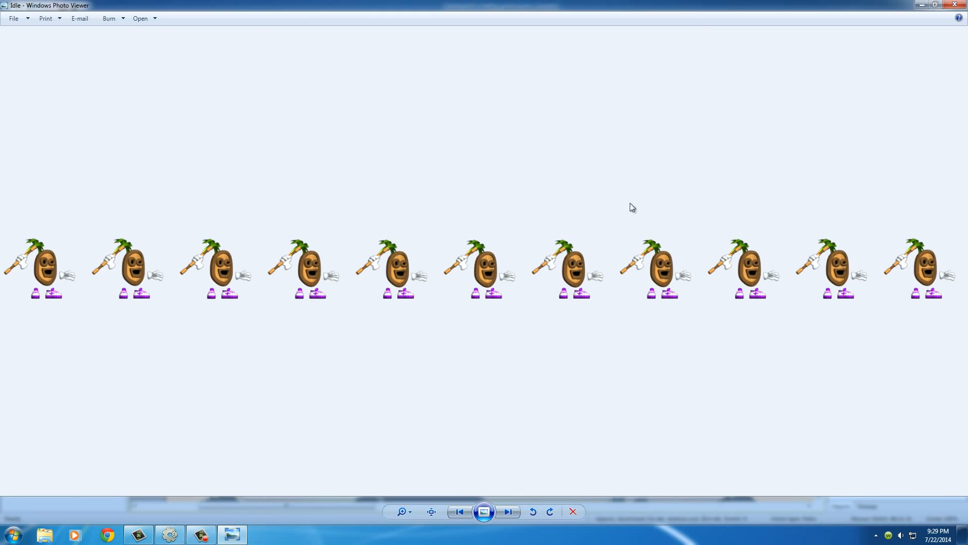
pyautogui.click(954, 5)
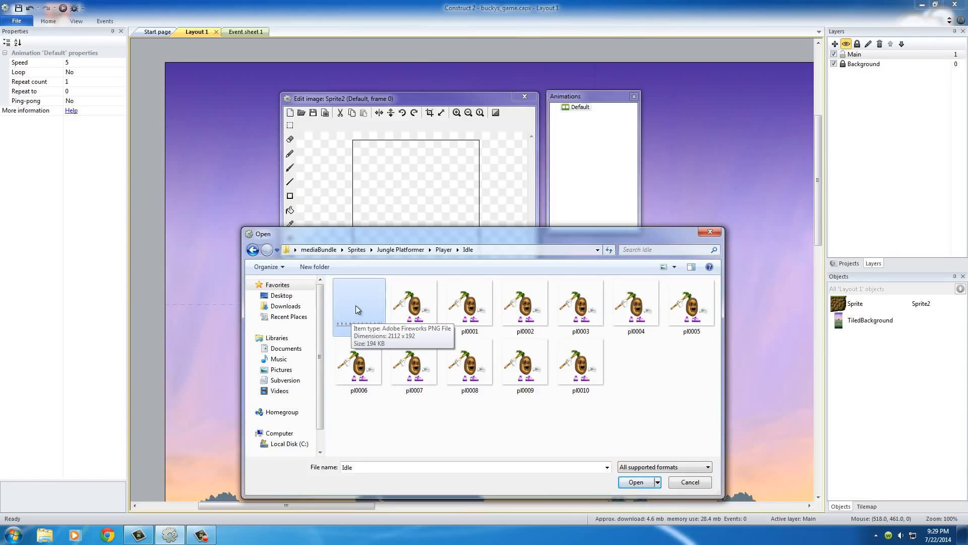
# Import the Idle image as a sprite strip with 11 horizontal cells and 1 vertical cell
pyautogui.click(637, 483)
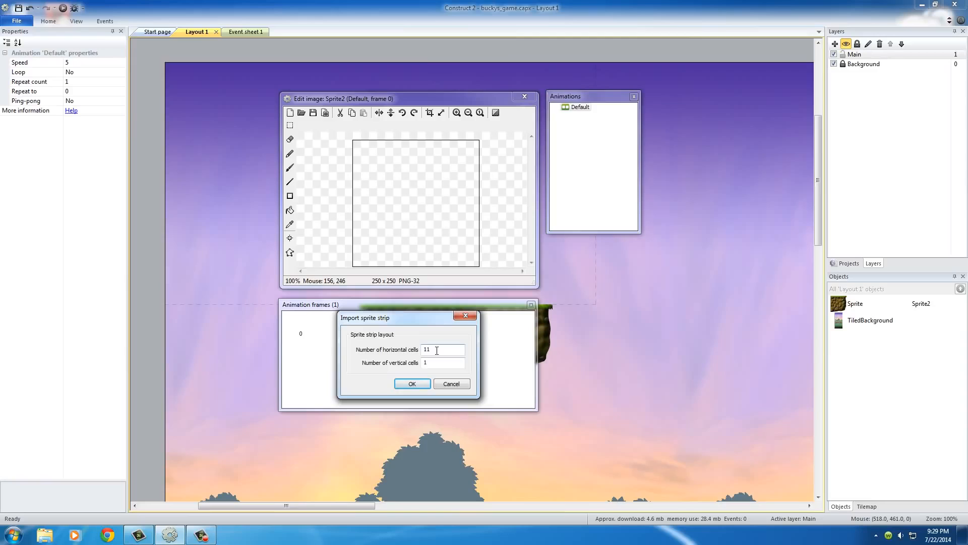
pyautogui.moveTo(436, 350); pyautogui.dragTo(418, 350)
pyautogui.click(412, 385)
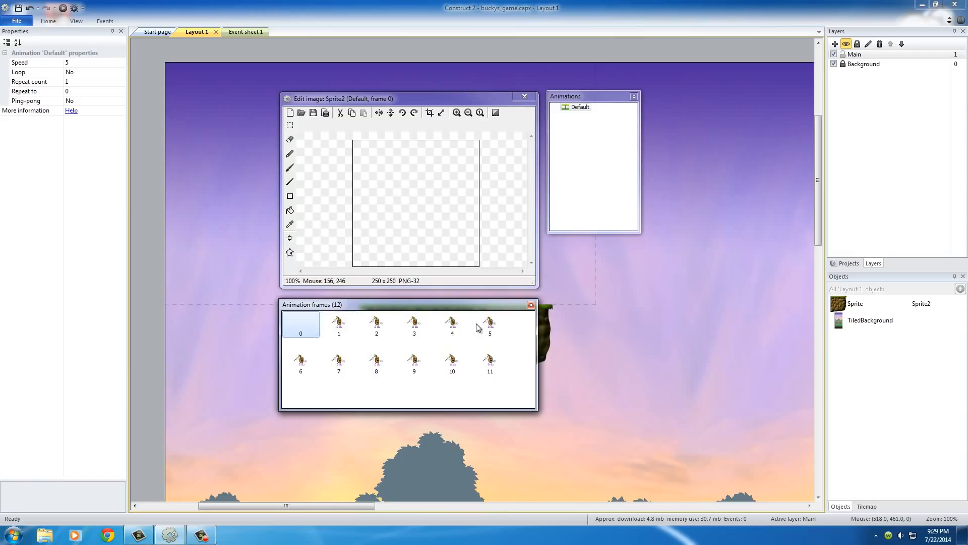
# Delete the blank frame 0 and crop the transparent edges of every frame in the animation
pyautogui.click(339, 325)
pyautogui.click(303, 323)
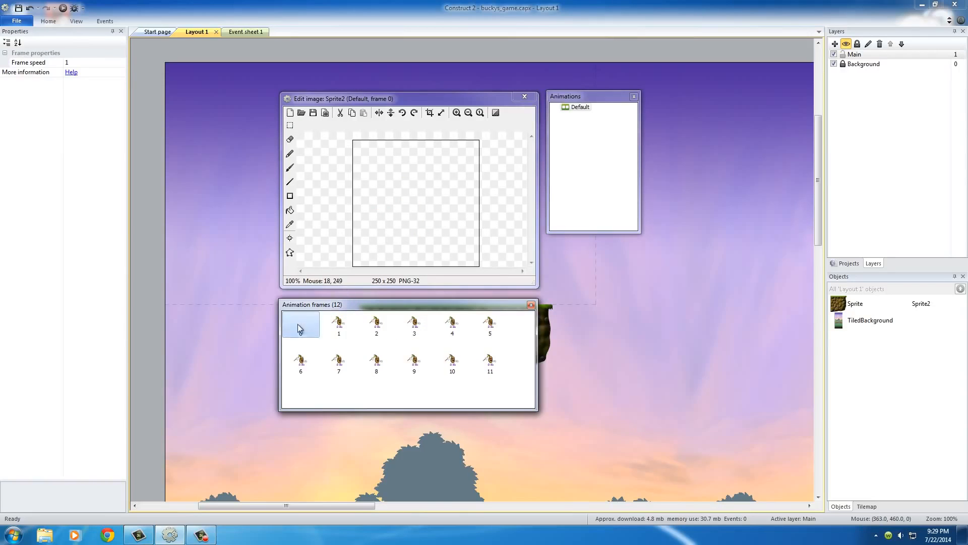
pyautogui.rightClick(298, 324)
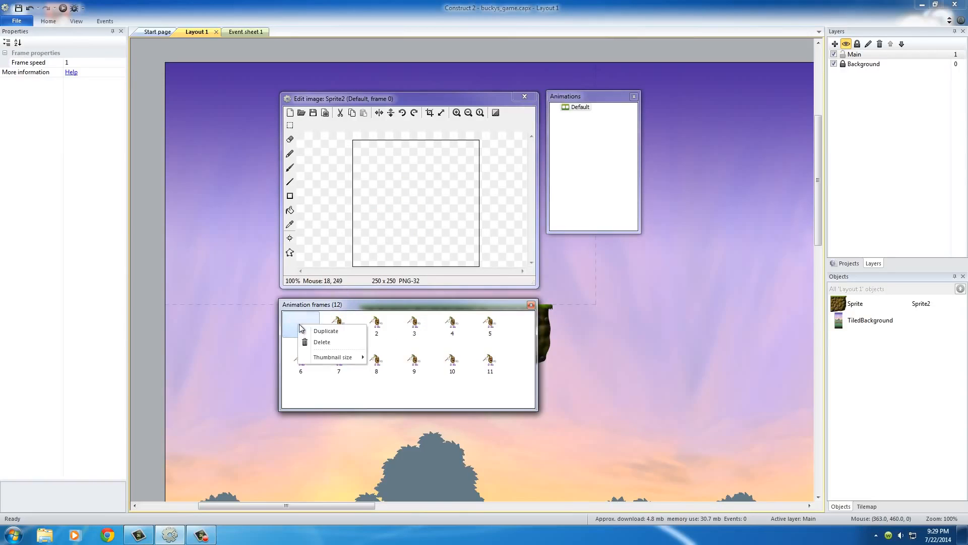
pyautogui.click(319, 344)
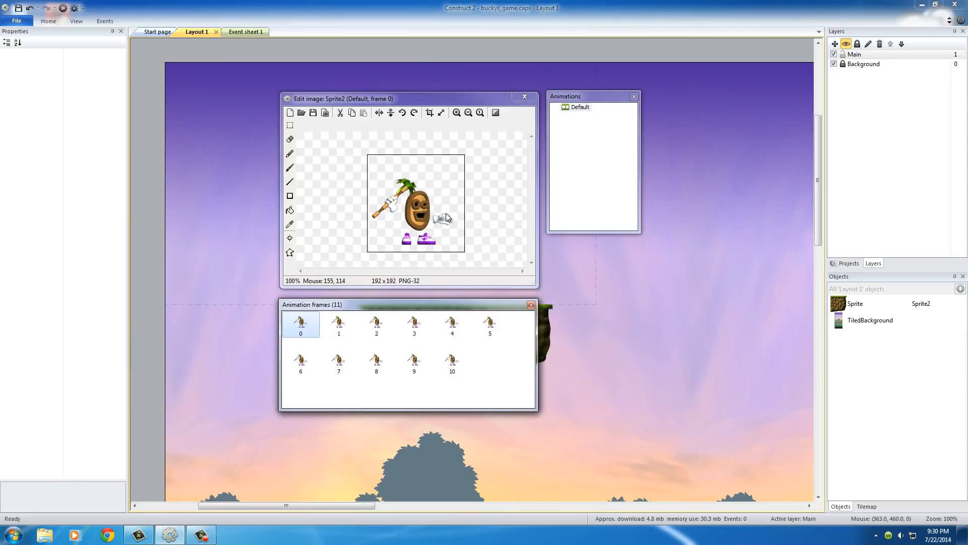
pyautogui.keyDown('shift'); pyautogui.click(429, 113); pyautogui.keyUp('shift')
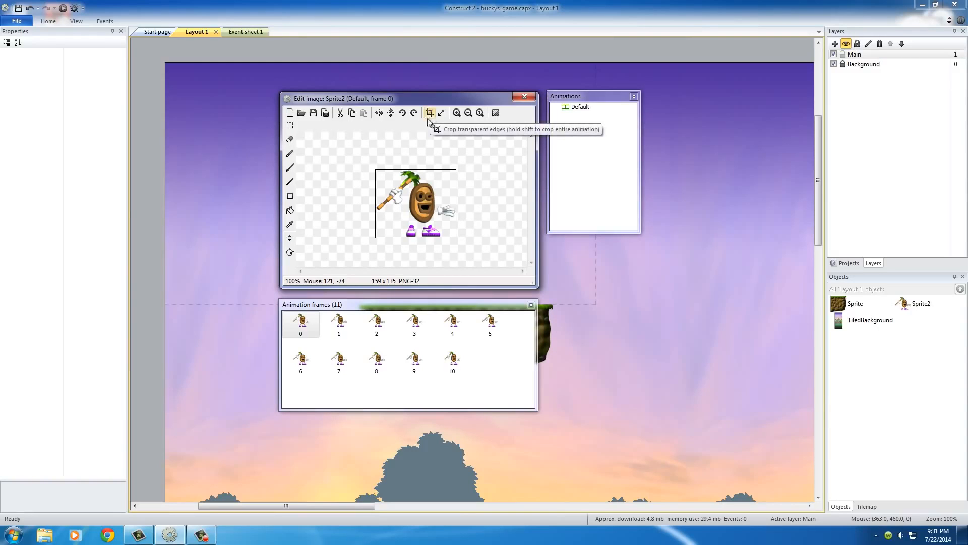
# Go through the cropped animation frames and compare the character's pose and image size between them
pyautogui.click(340, 325)
pyautogui.click(376, 325)
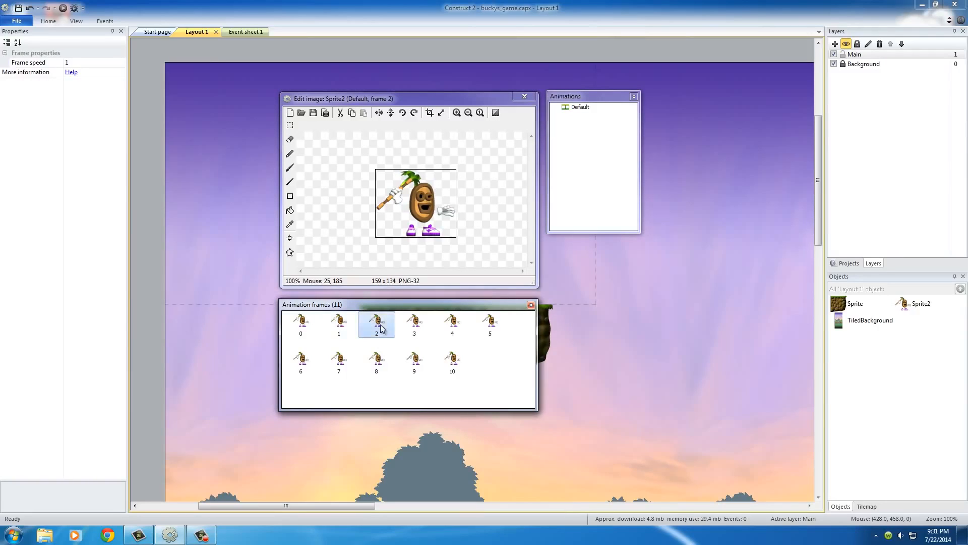
pyautogui.click(415, 362)
pyautogui.click(452, 361)
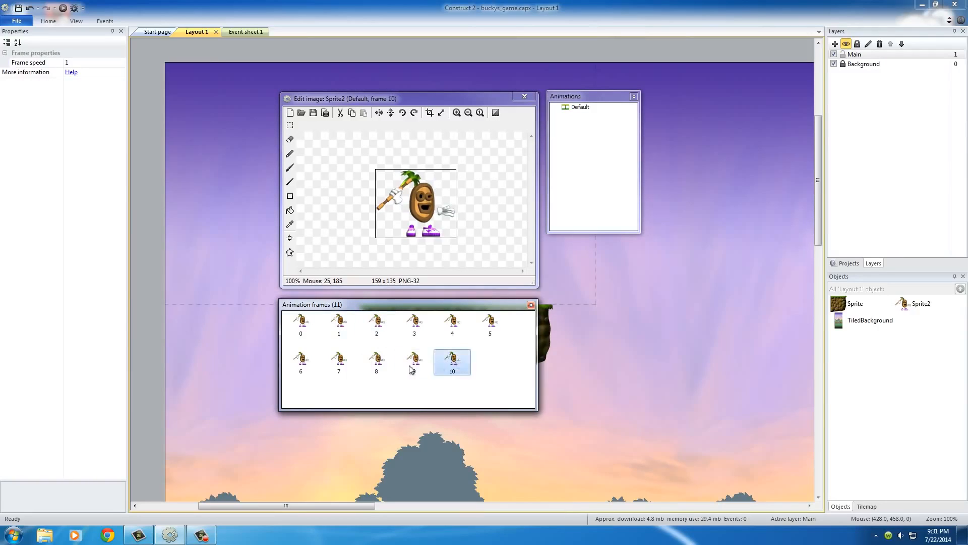
pyautogui.click(303, 322)
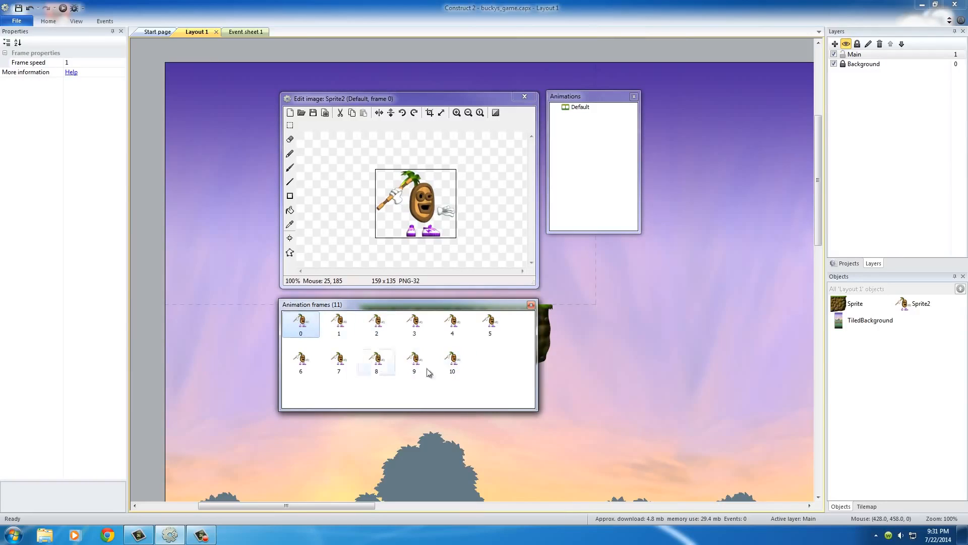
pyautogui.click(453, 361)
pyautogui.click(339, 326)
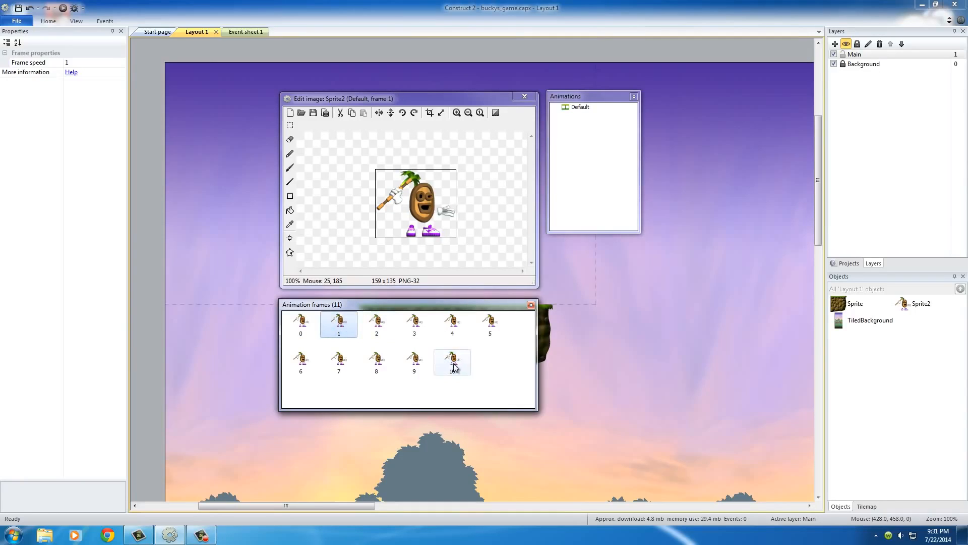
pyautogui.click(308, 323)
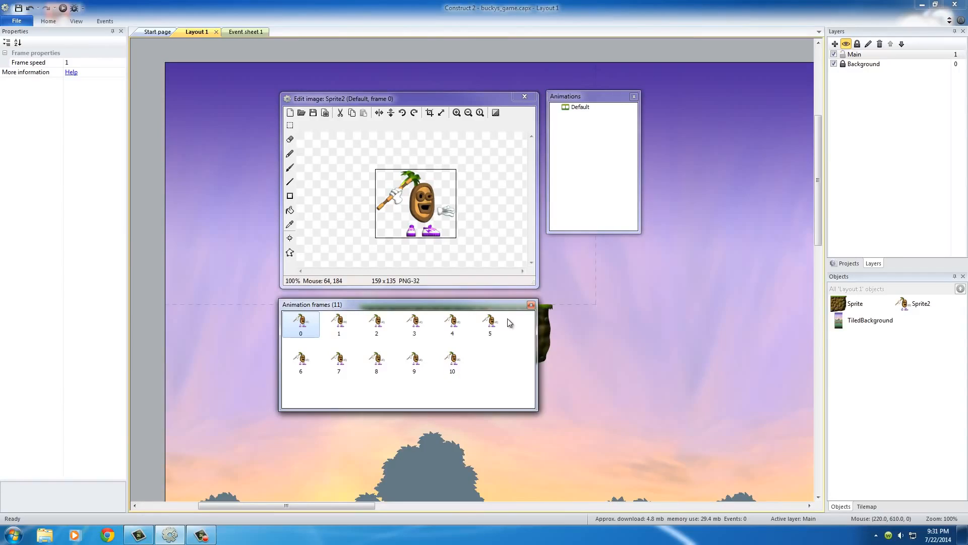
pyautogui.click(449, 222)
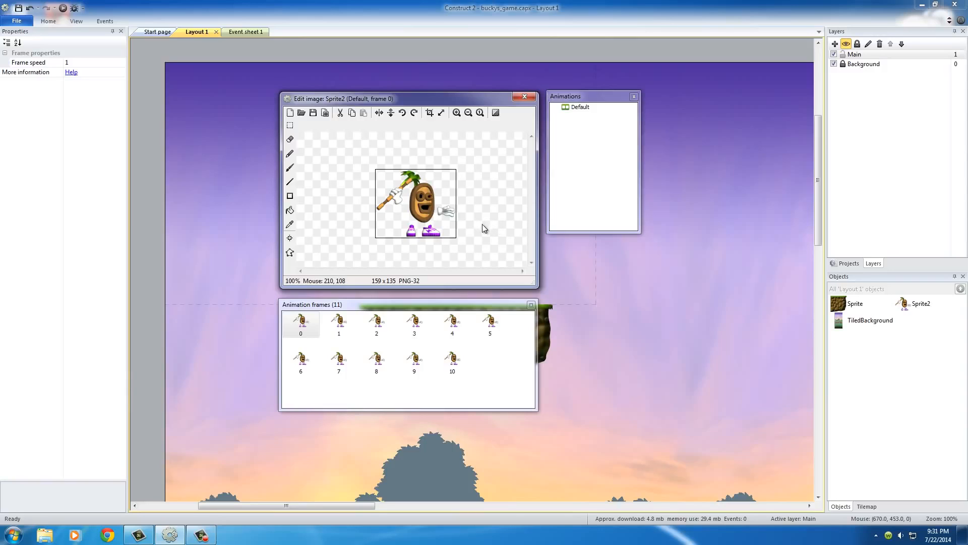
# Move the origin point of frame 0 to the bottom centre of the image at X 80, Y 135, and compare it with frame 1
pyautogui.click(290, 239)
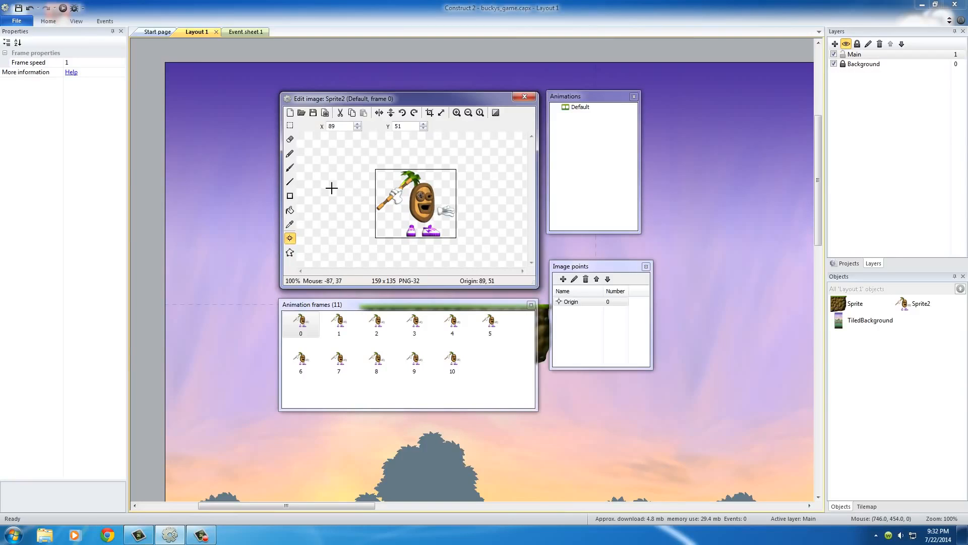
pyautogui.click(290, 224)
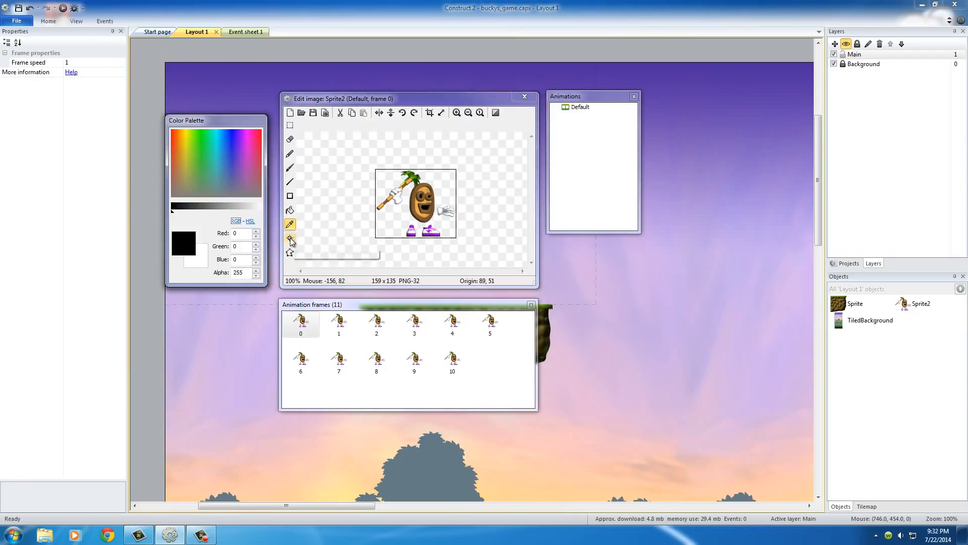
pyautogui.click(290, 239)
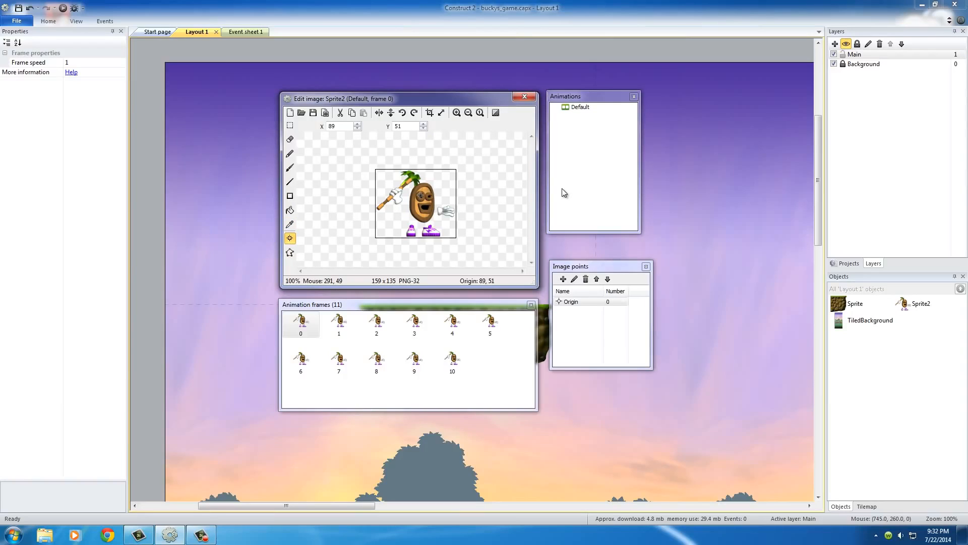
pyautogui.press('KP_2')
pyautogui.press('KP_8')
pyautogui.press('KP_6')
pyautogui.press('KP_2')
pyautogui.click(345, 326)
pyautogui.click(302, 331)
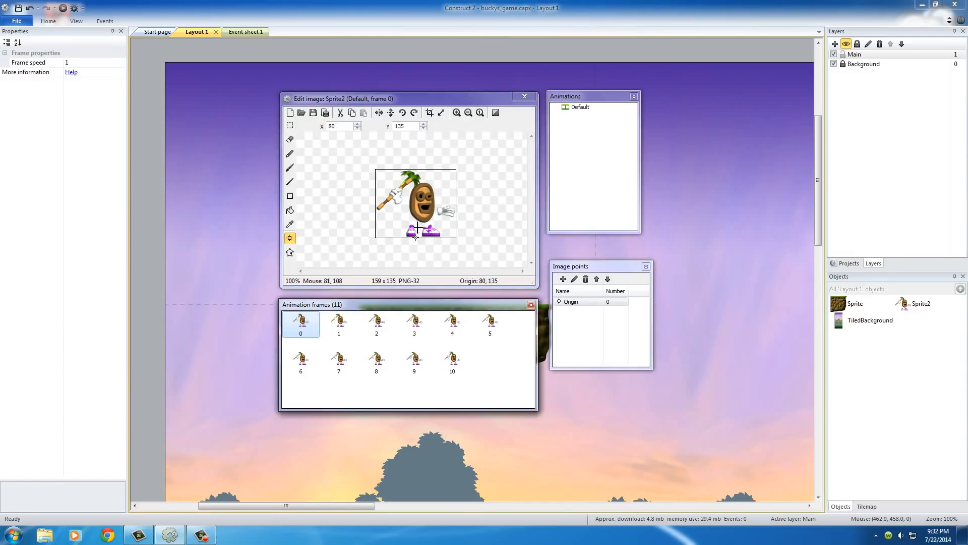
pyautogui.click(341, 328)
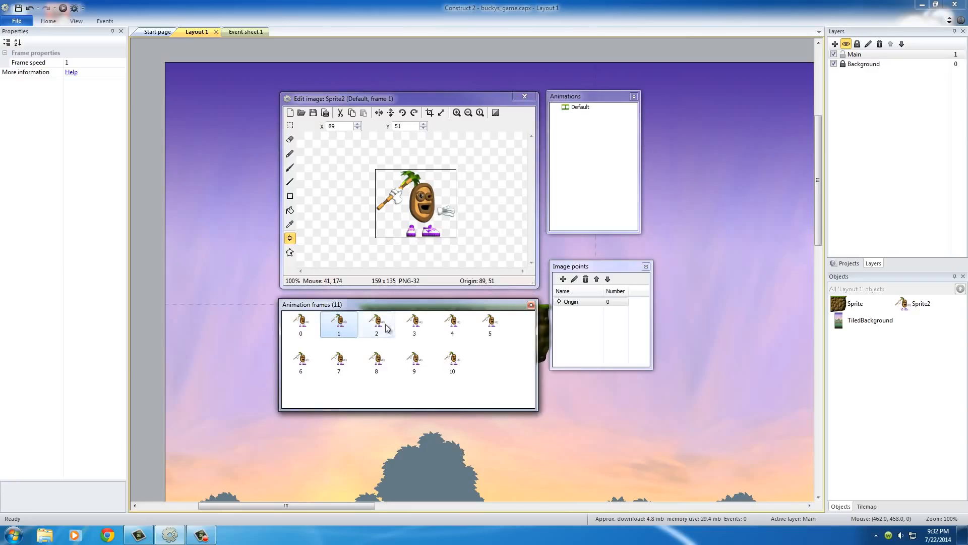
# Compare the origins of frames 0, 1 and 10, and apply frame 0's origin point to the whole animation
pyautogui.click(302, 323)
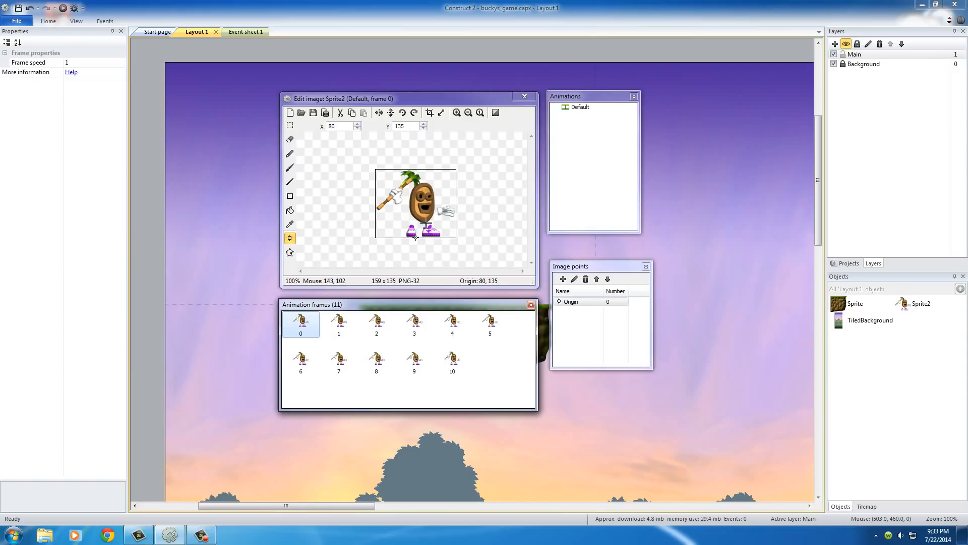
pyautogui.click(348, 328)
pyautogui.click(452, 360)
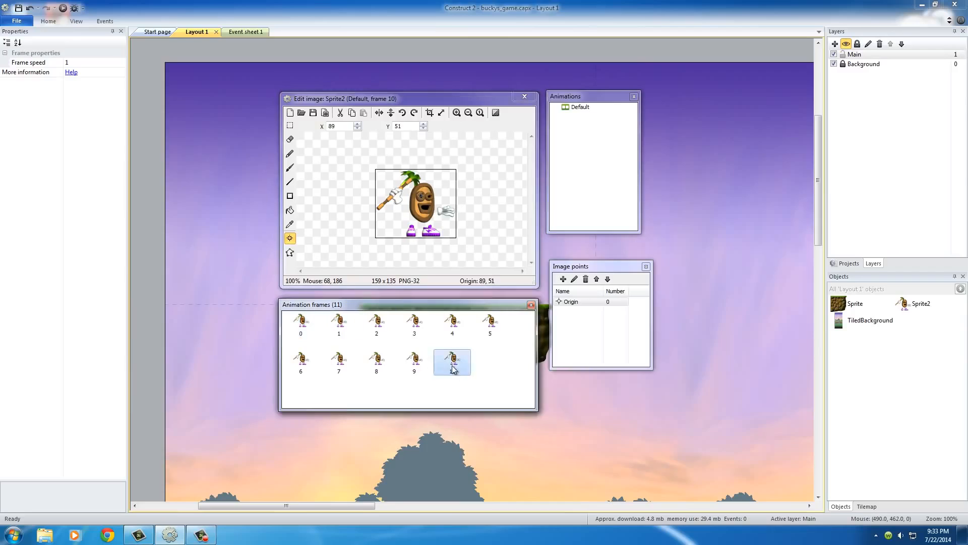
pyautogui.click(304, 327)
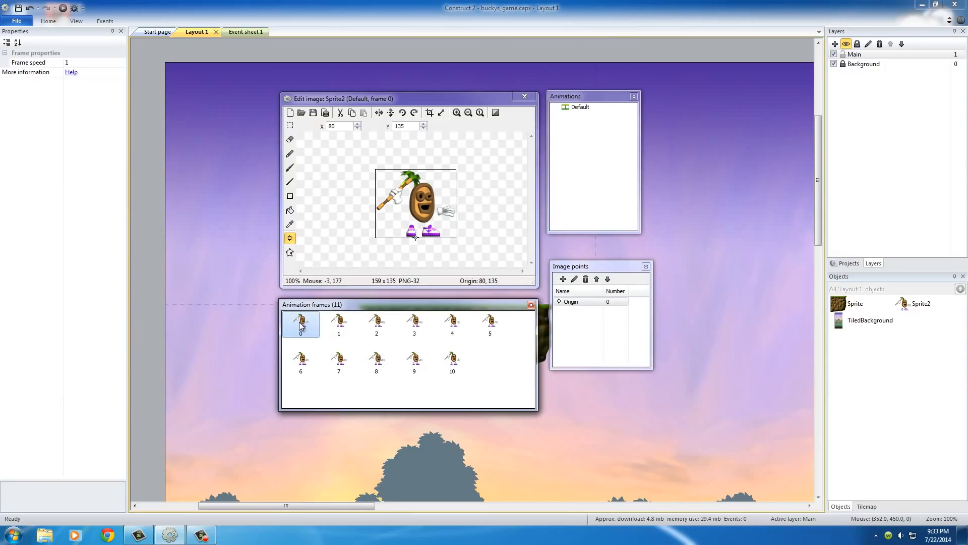
pyautogui.click(581, 276)
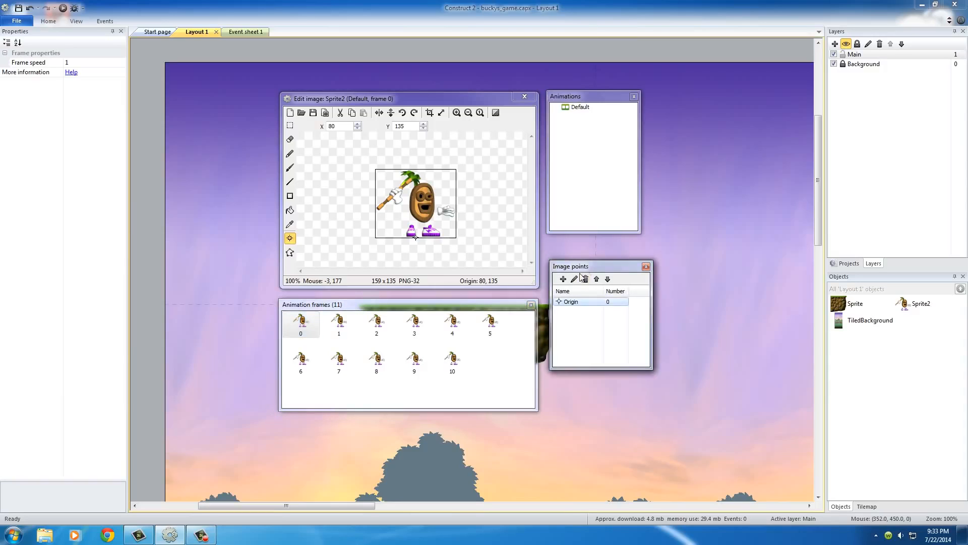
pyautogui.rightClick(573, 302)
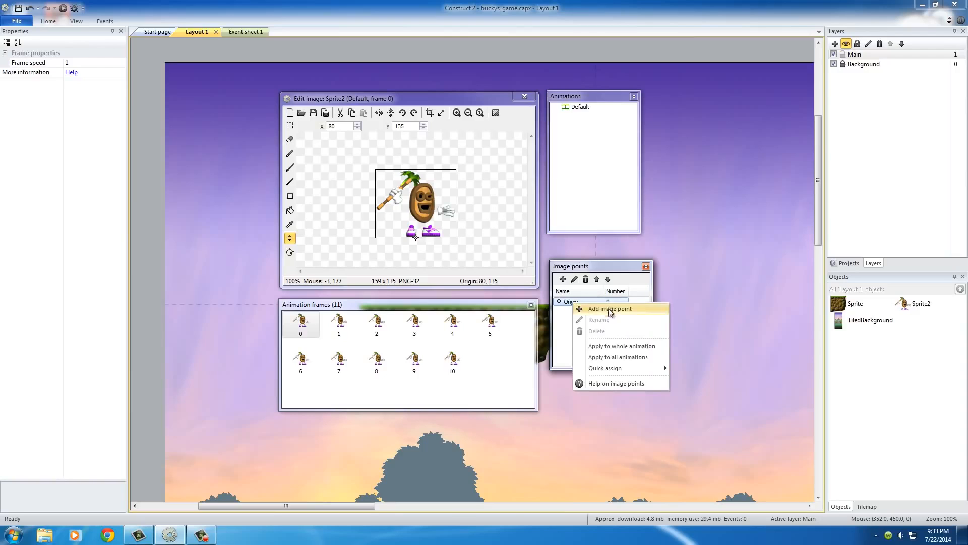
pyautogui.click(630, 347)
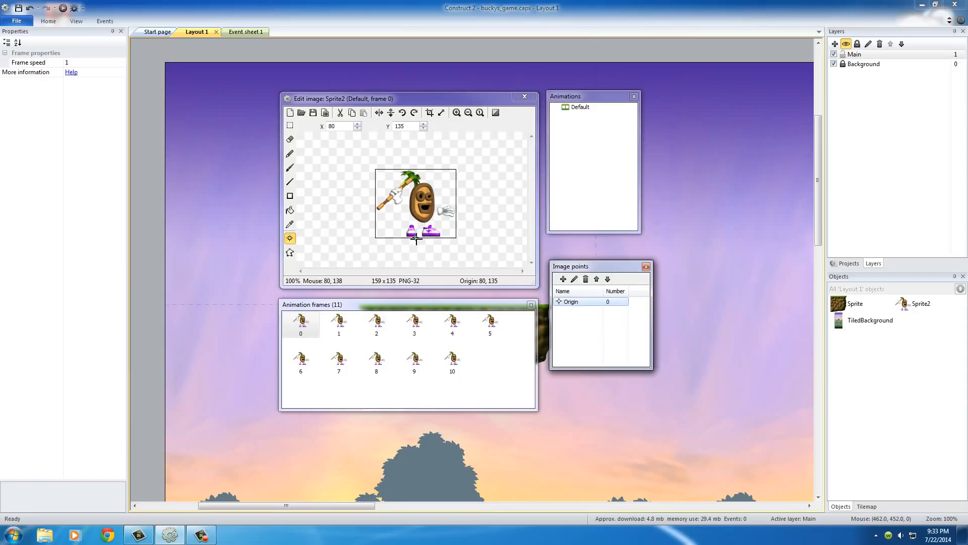
# Go through frames 1 to 10 and back to frame 0 to check where the origin point sits in each frame
pyautogui.click(343, 330)
pyautogui.click(377, 325)
pyautogui.click(416, 326)
pyautogui.click(454, 324)
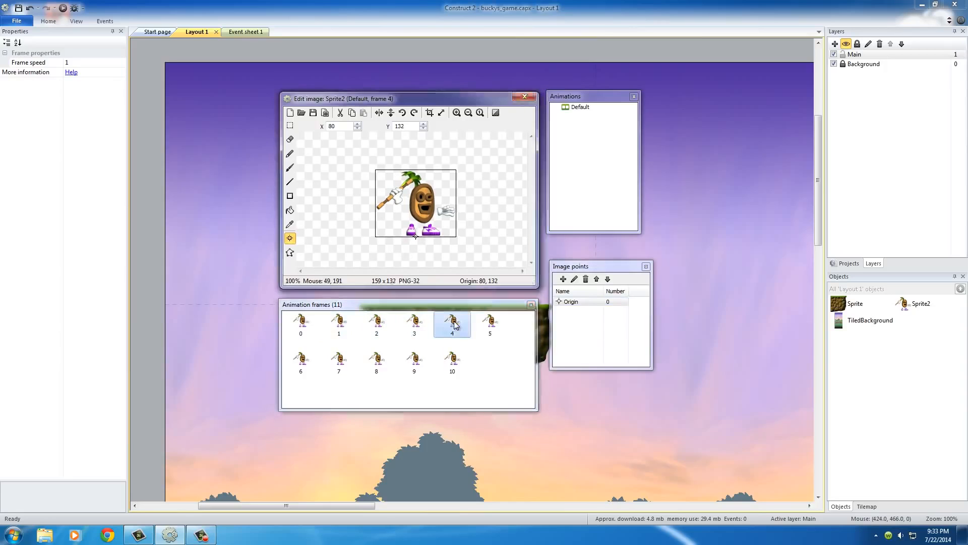
pyautogui.click(491, 324)
pyautogui.click(302, 361)
pyautogui.click(340, 361)
pyautogui.click(377, 360)
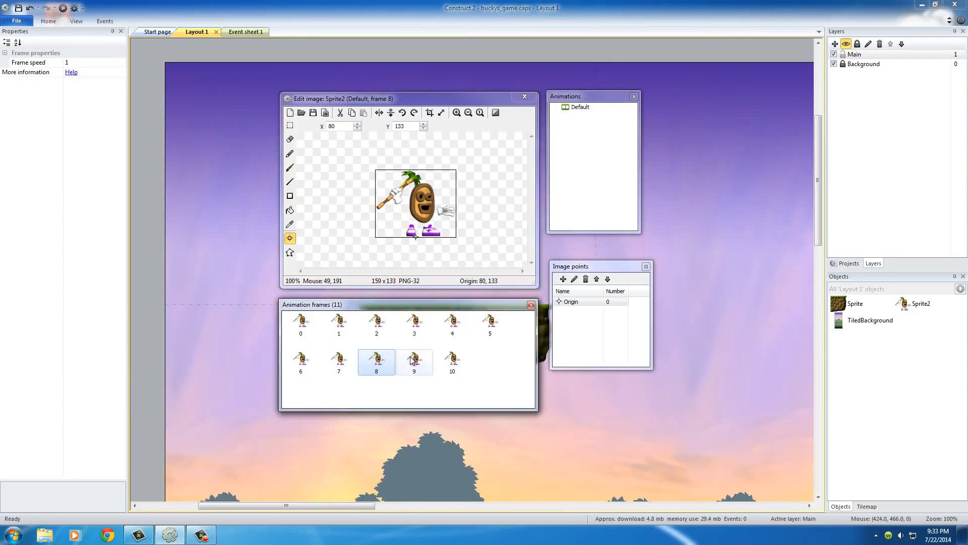
pyautogui.click(413, 360)
pyautogui.click(453, 360)
pyautogui.click(310, 326)
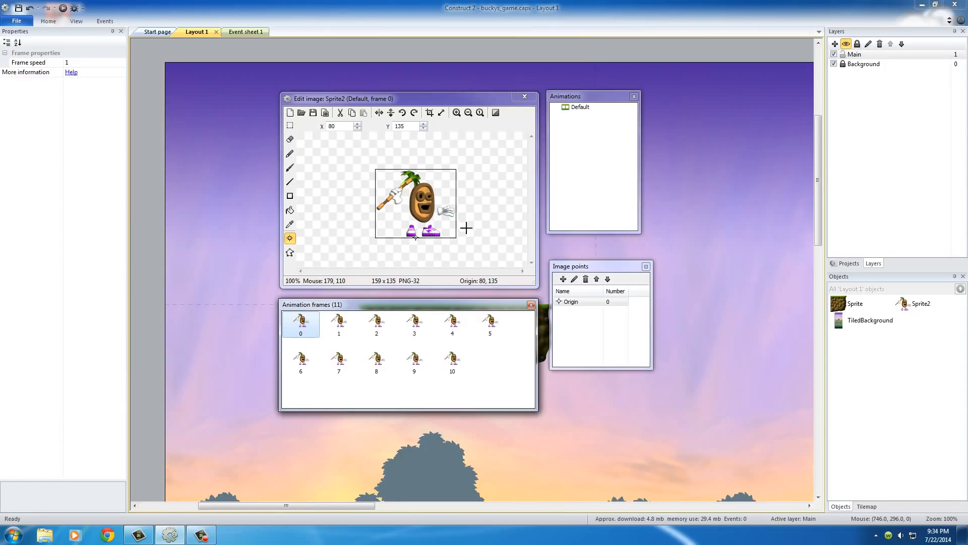
pyautogui.moveTo(496, 304); pyautogui.dragTo(443, 303)
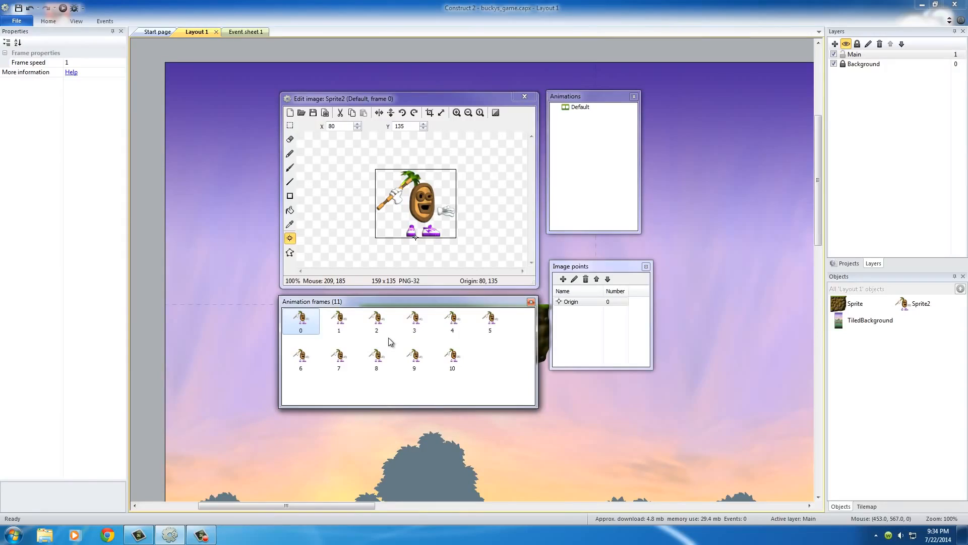